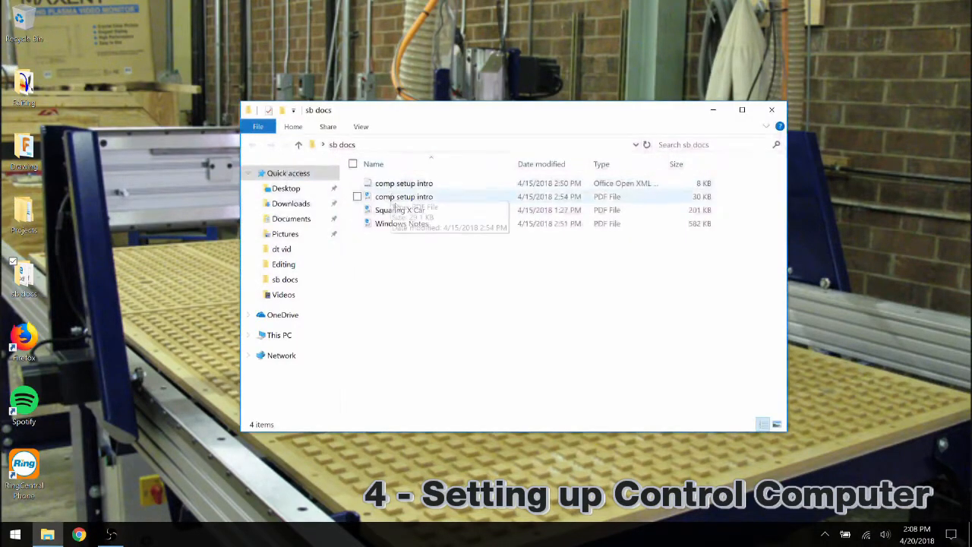
Bring up the Open with actions for the Windows Notes file in sb docs.
left_click(398, 223)
right_click(396, 227)
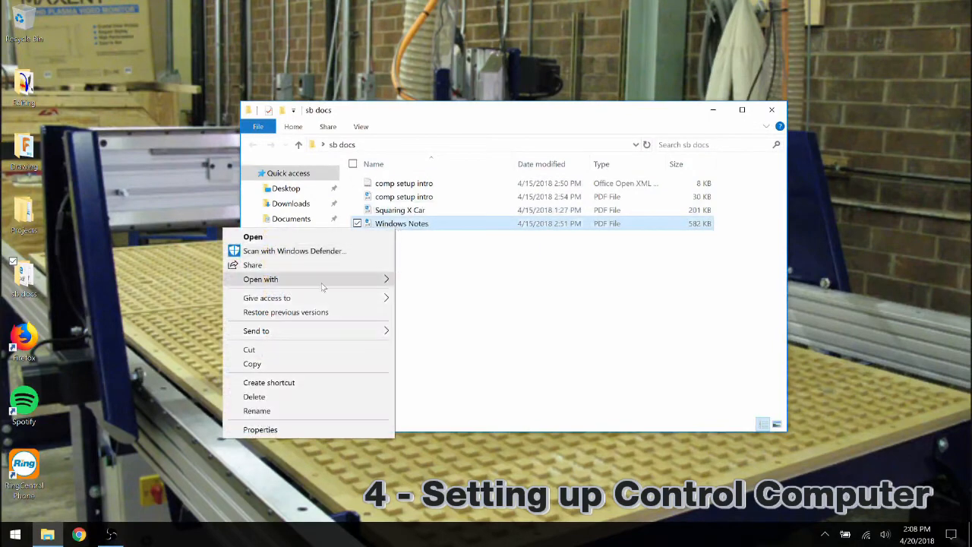
mouse_move(260, 278)
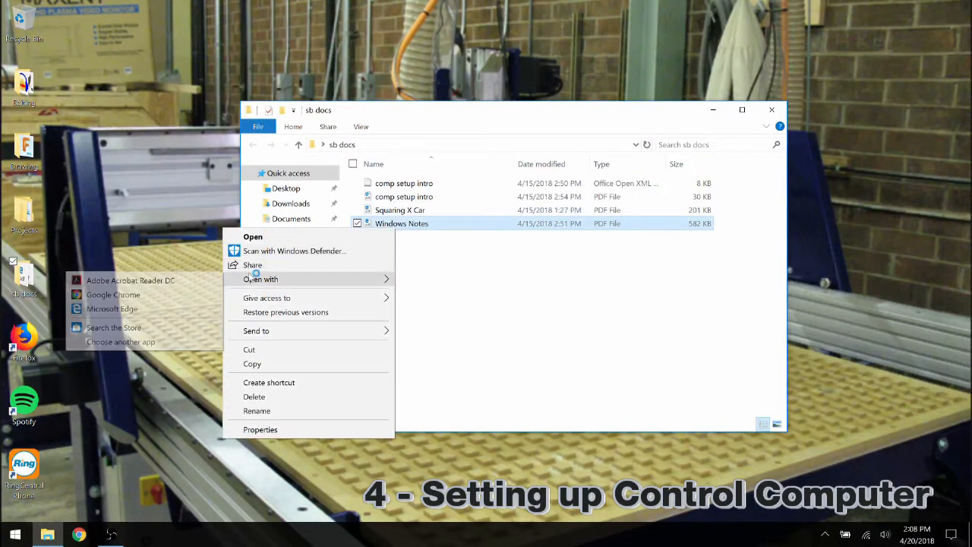
Open Windows Notes in Acrobat Reader and reach the Task Manager screenshot.
left_click(186, 280)
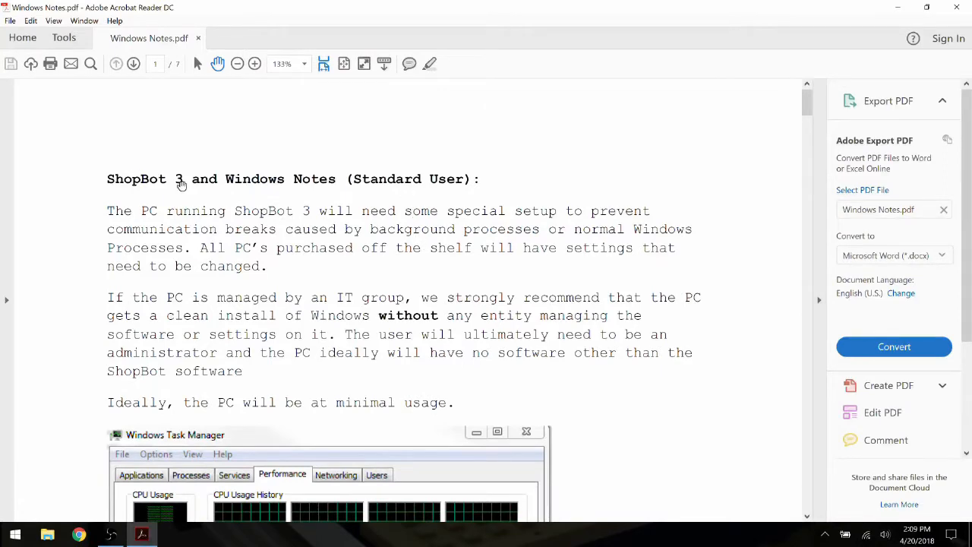
scroll(149, 167, "down", 1)
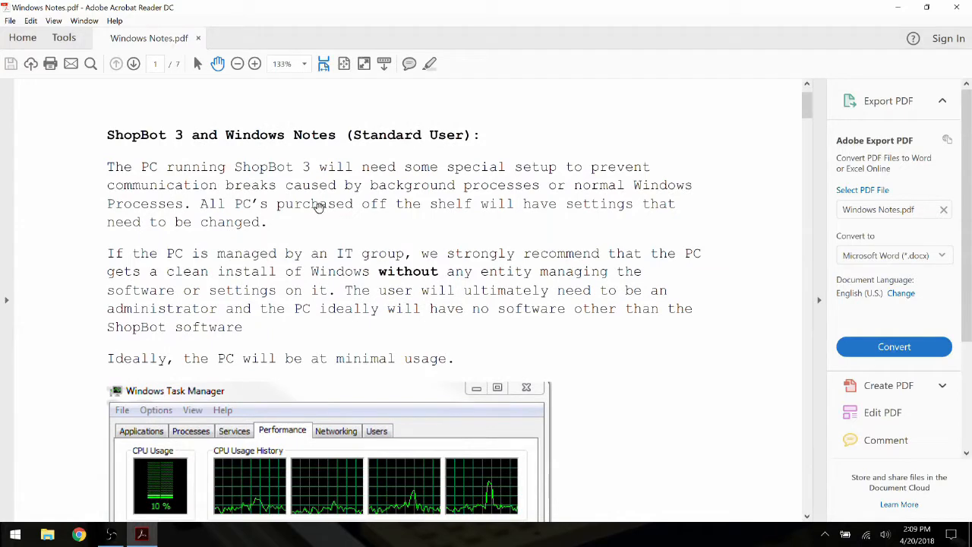
scroll(179, 232, "down", 2)
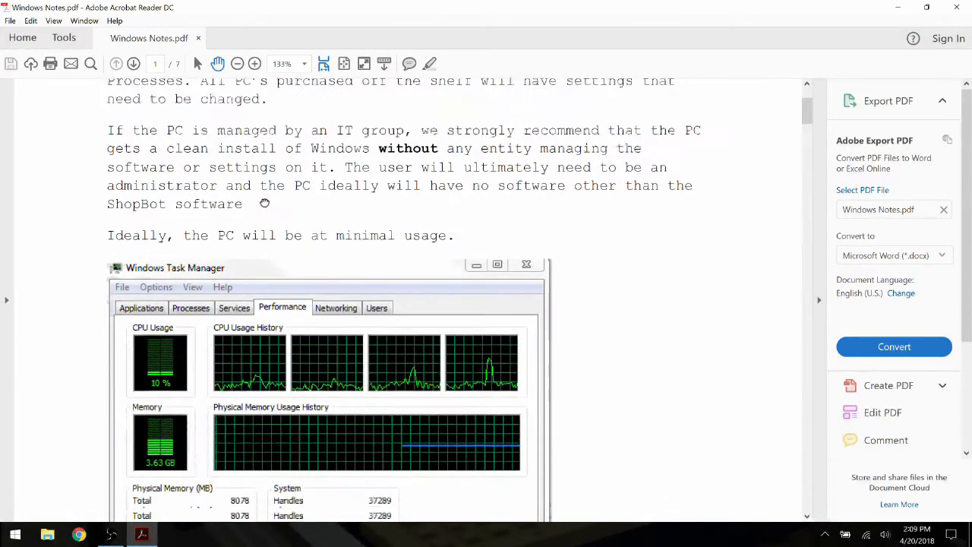
scroll(264, 205, "down", 4)
scroll(270, 89, "down", 1)
scroll(271, 152, "down", 2)
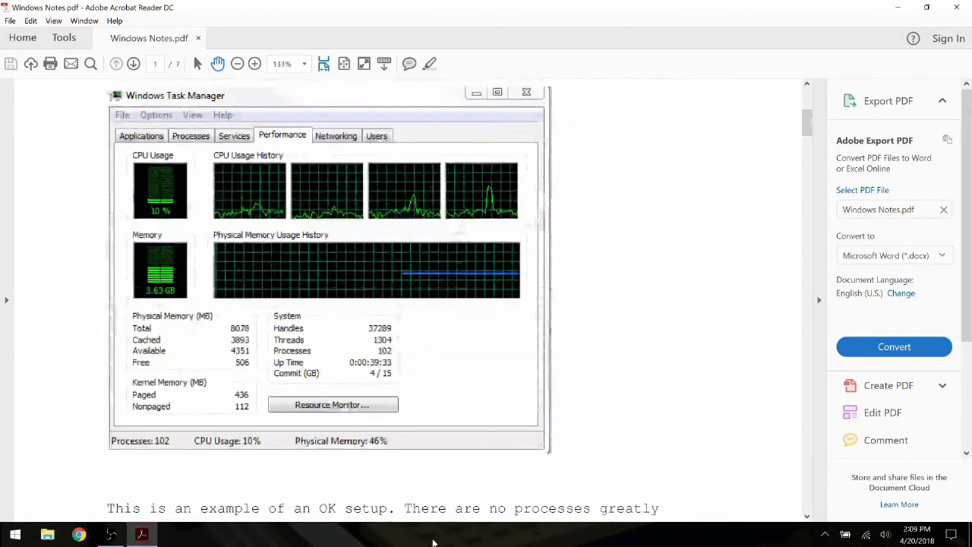
right_click(454, 531)
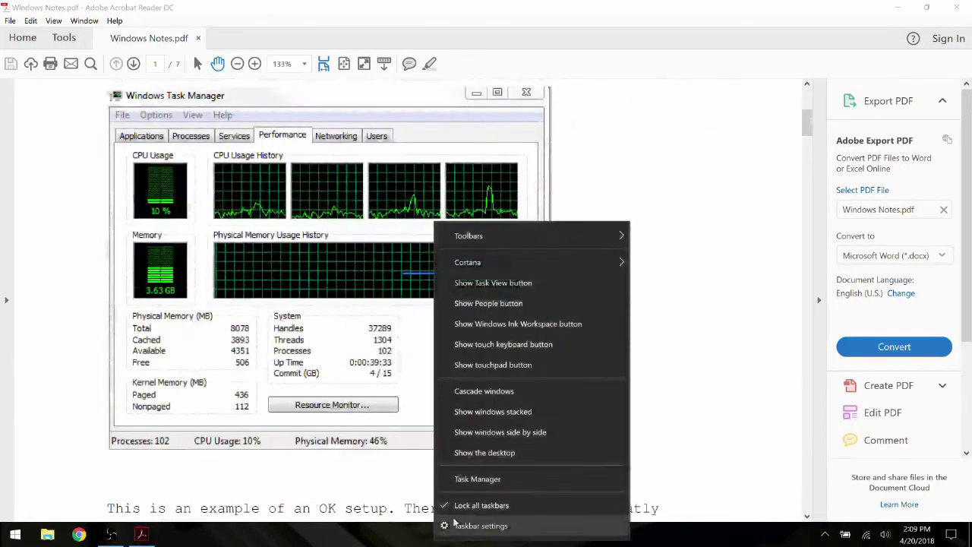
left_click(477, 478)
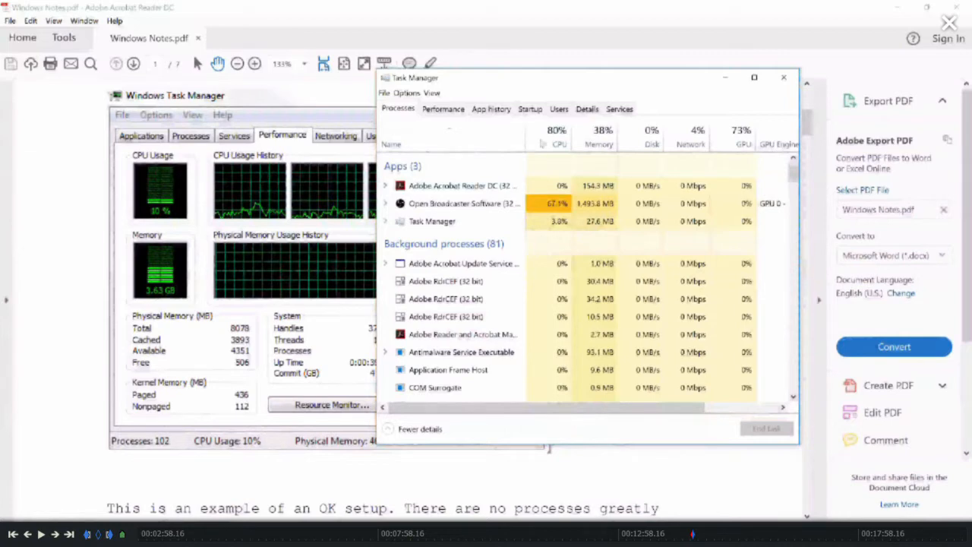
left_click(456, 108)
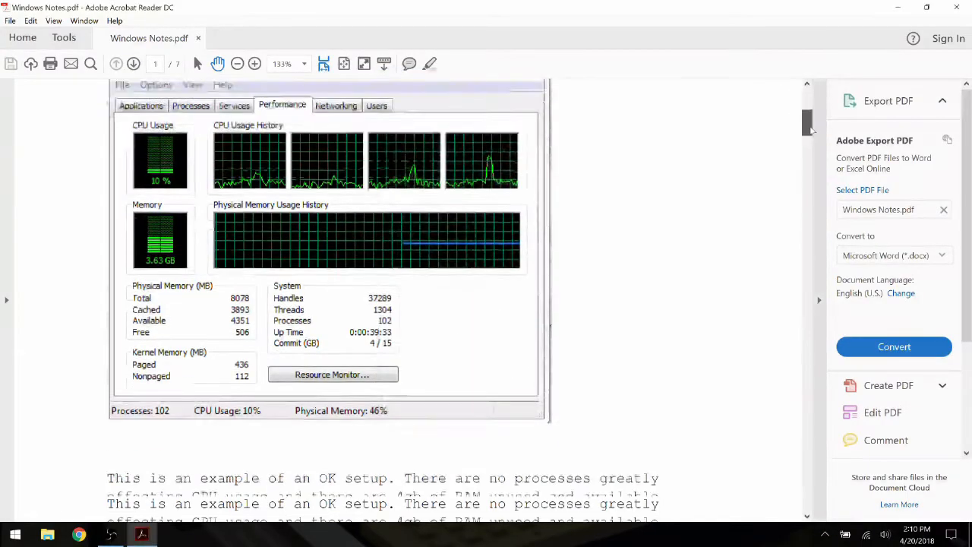
mouse_move(806, 92)
left_mouse_down()
mouse_move(820, 152)
mouse_move(808, 171)
left_mouse_up()
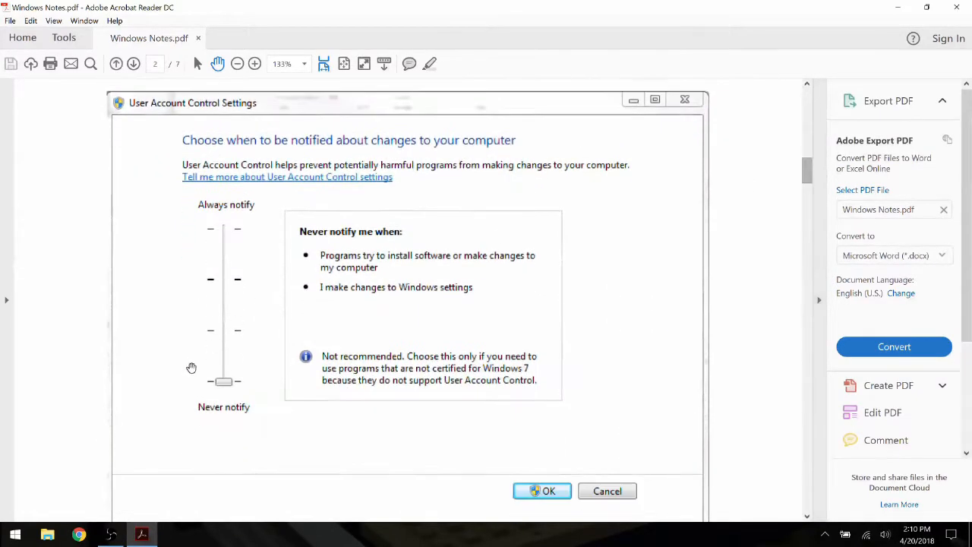
Search 'UAC', drag the User Account Control slider to Never notify and confirm with OK.
left_click(15, 536)
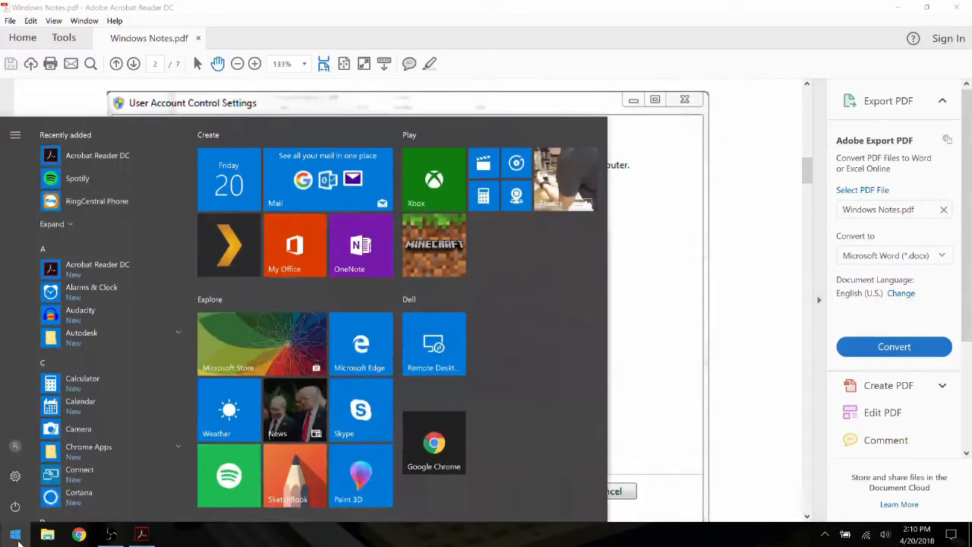
type("user acc")
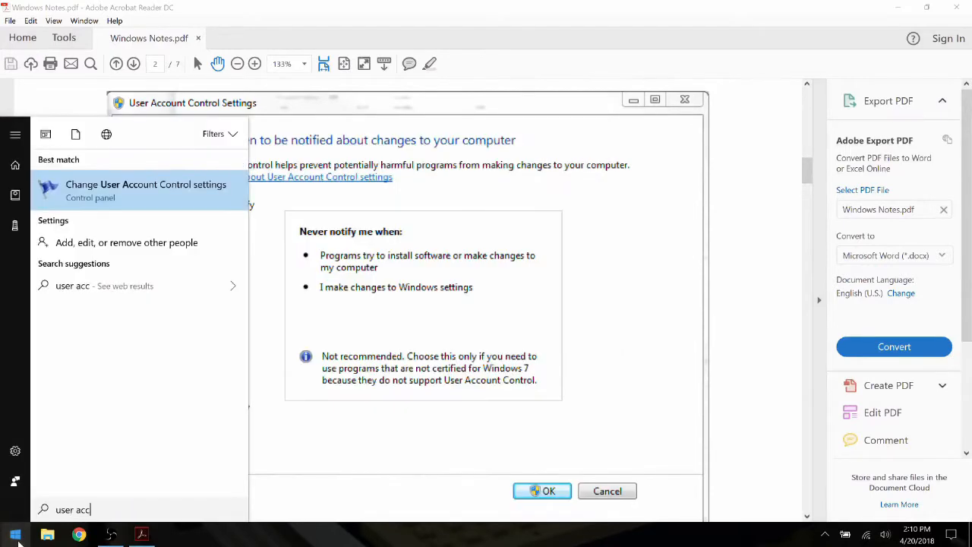
type("ount conrol")
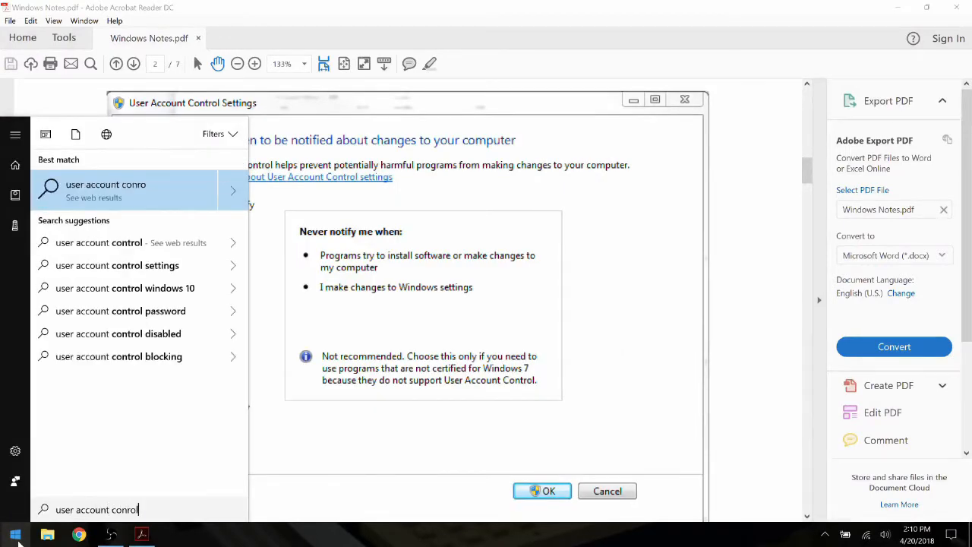
type("UAC")
key("Return")
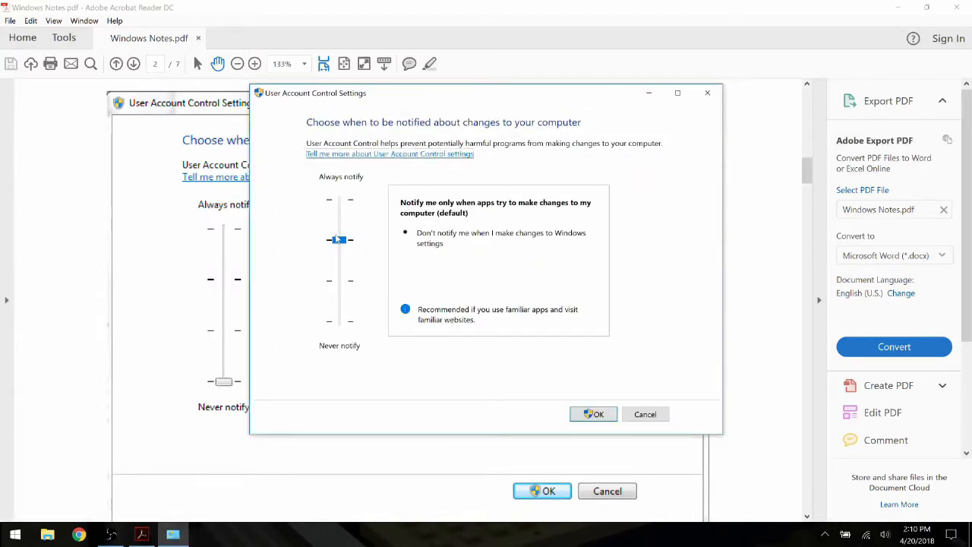
scroll(335, 239, "up", 1)
left_click_drag(340, 199, 339, 322)
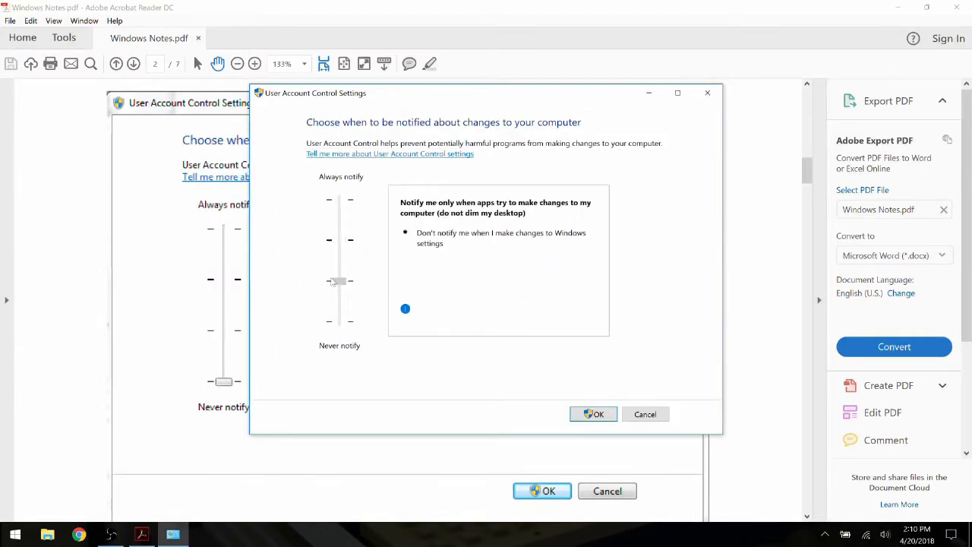
left_click(596, 414)
Search 'power', edit the Dell plan and set Turn off the display to Never on battery and plugged in.
key("super")
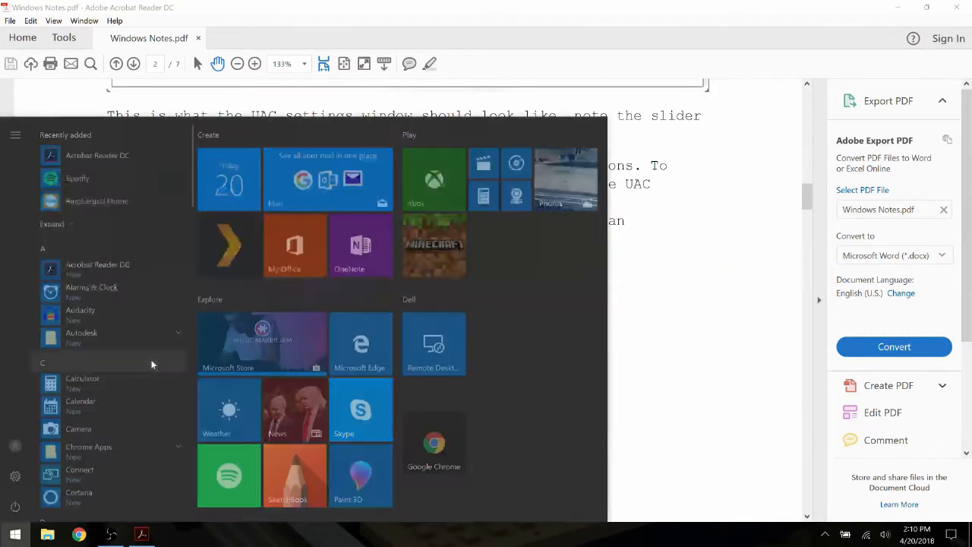
type("power")
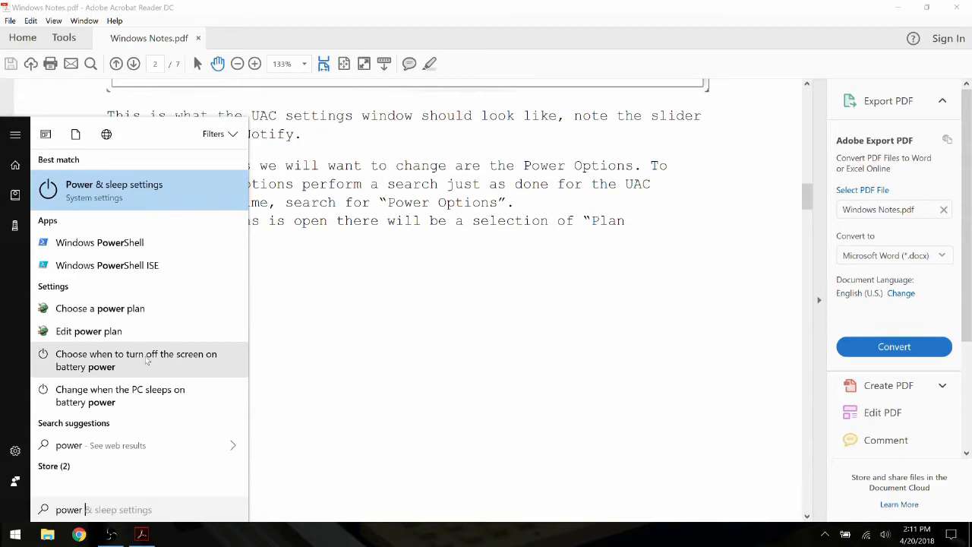
left_click(133, 331)
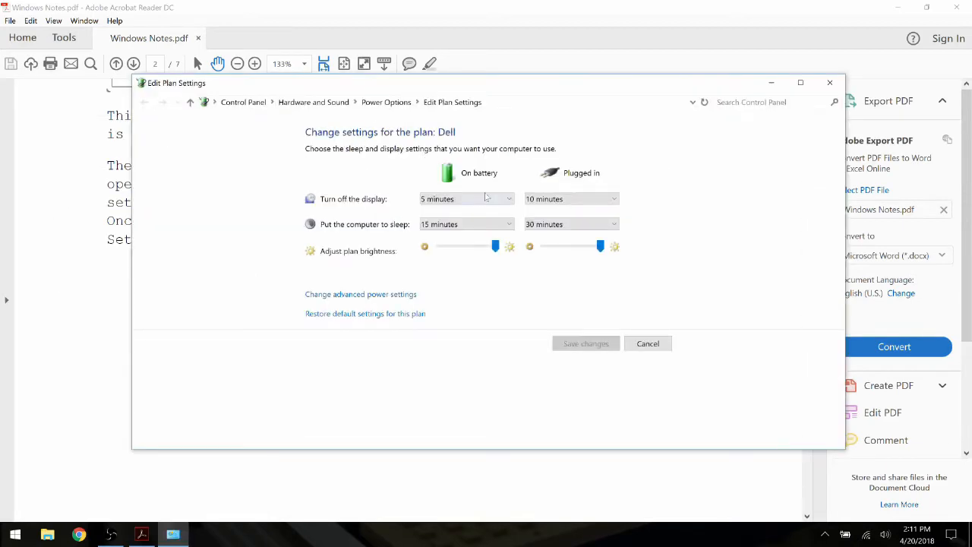
left_click(466, 199)
left_click(433, 366)
left_click(571, 199)
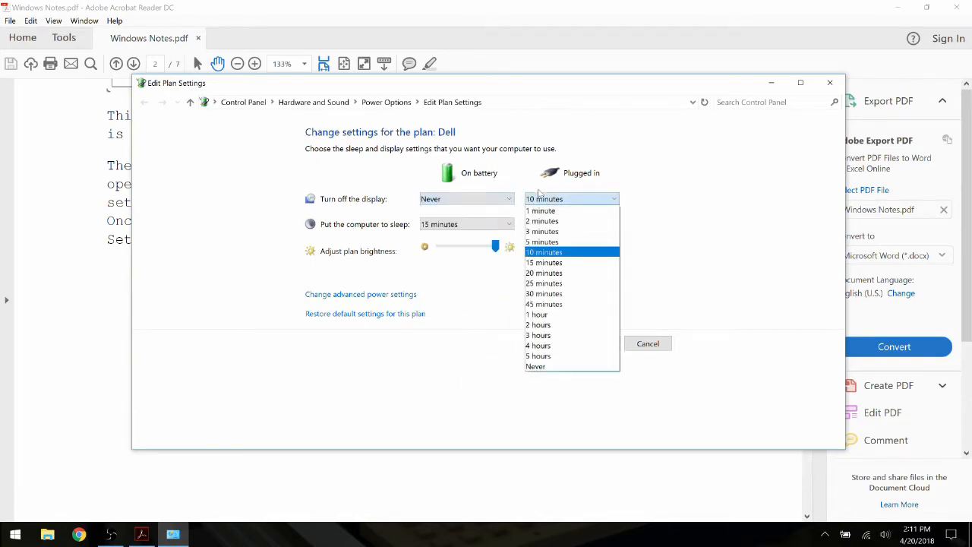
left_click(535, 365)
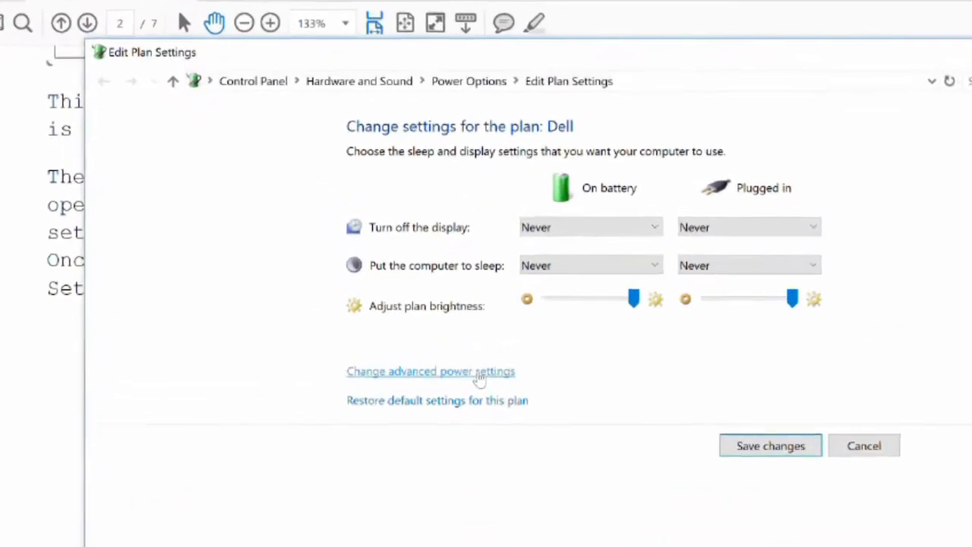
Review the advanced power settings' hard disk, sleep, hybrid sleep and hibernate groups.
left_click(479, 374)
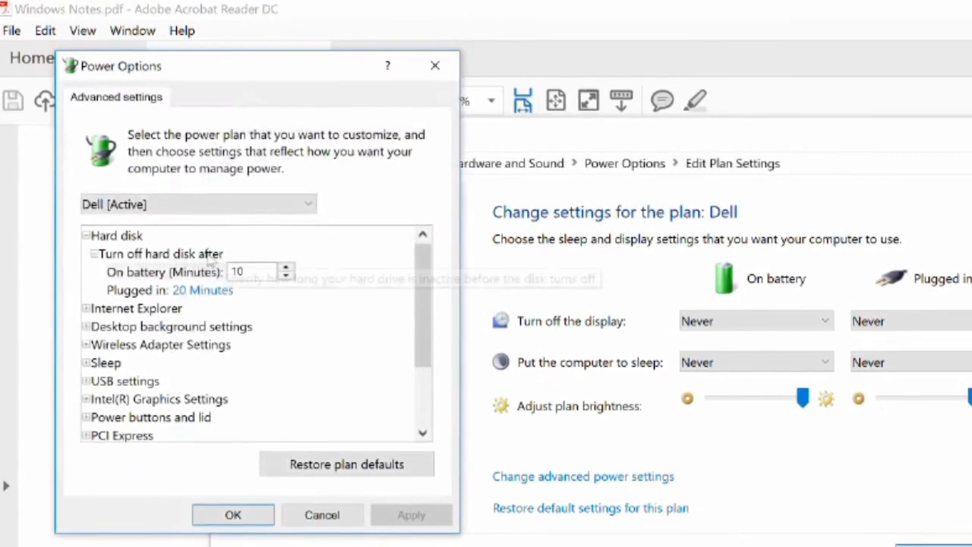
mouse_move(167, 290)
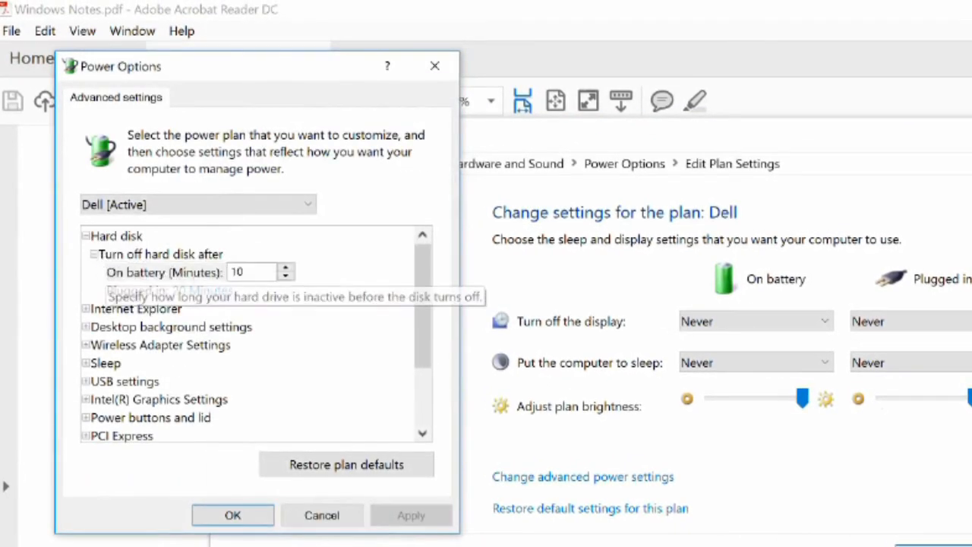
left_click(237, 271)
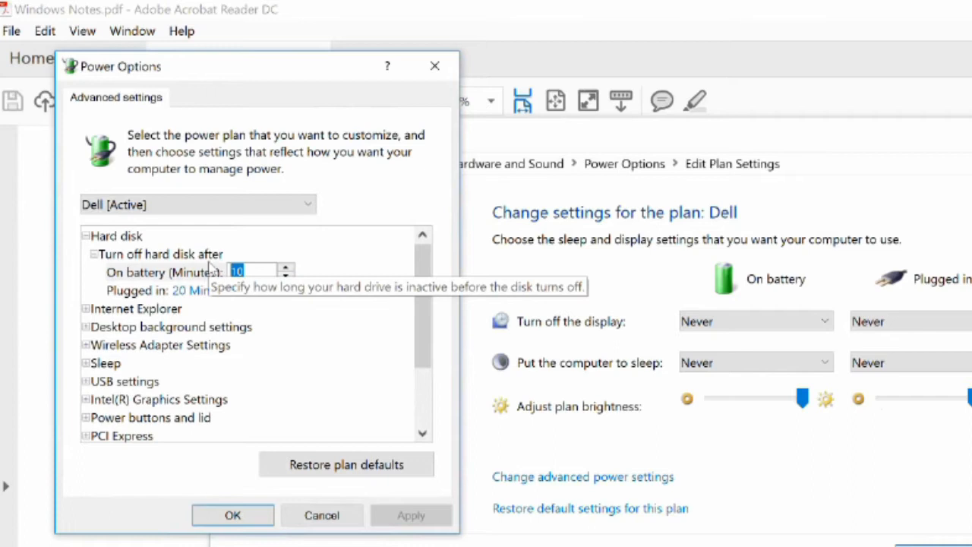
type("9999")
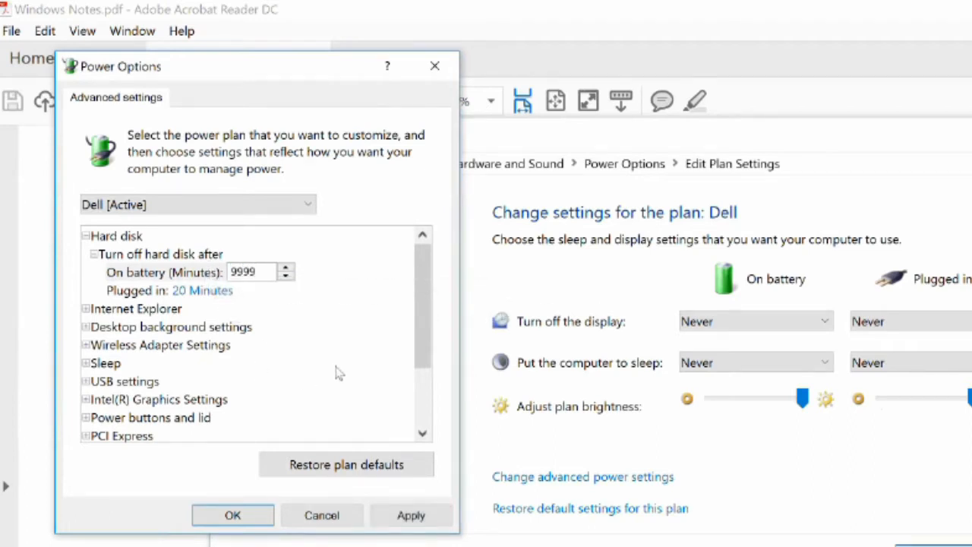
left_click(182, 291)
type("9999")
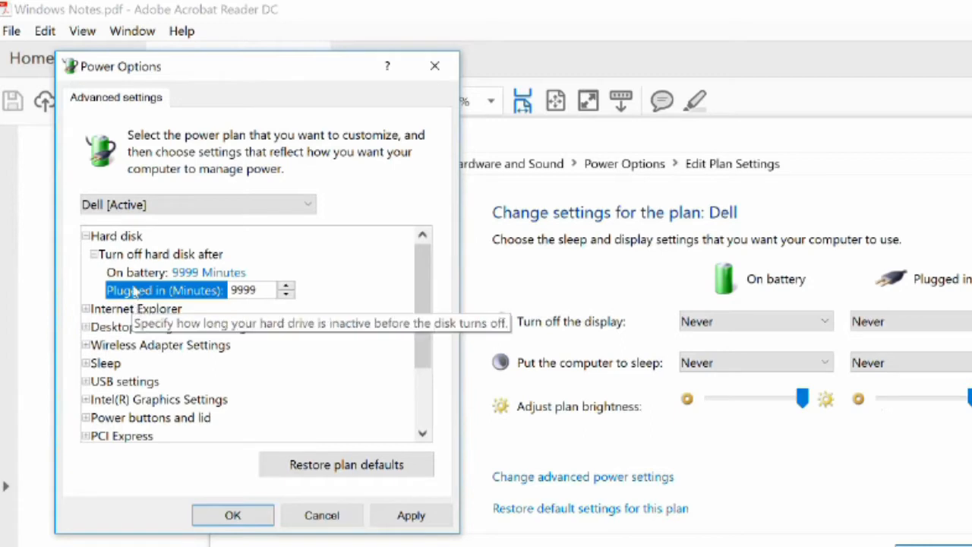
left_click(85, 235)
left_click(85, 308)
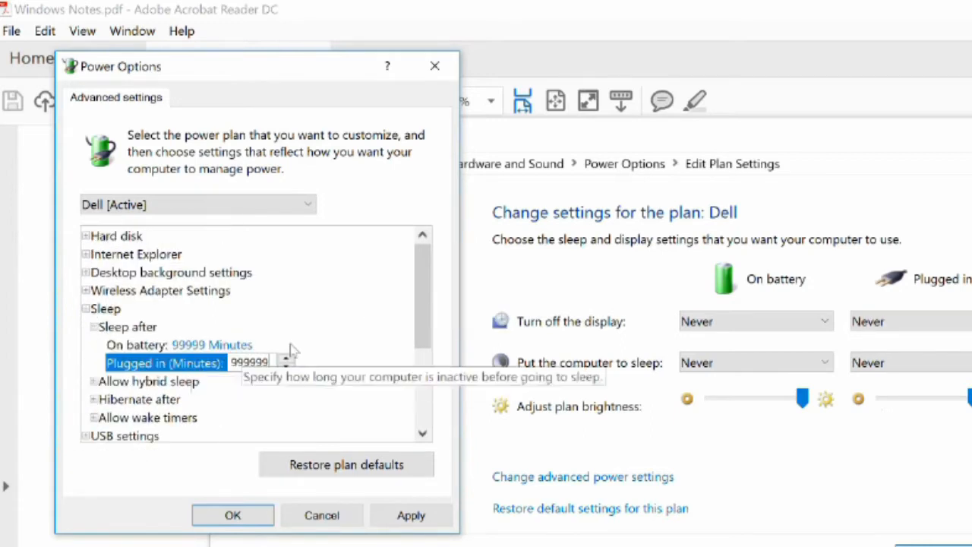
left_click(182, 345)
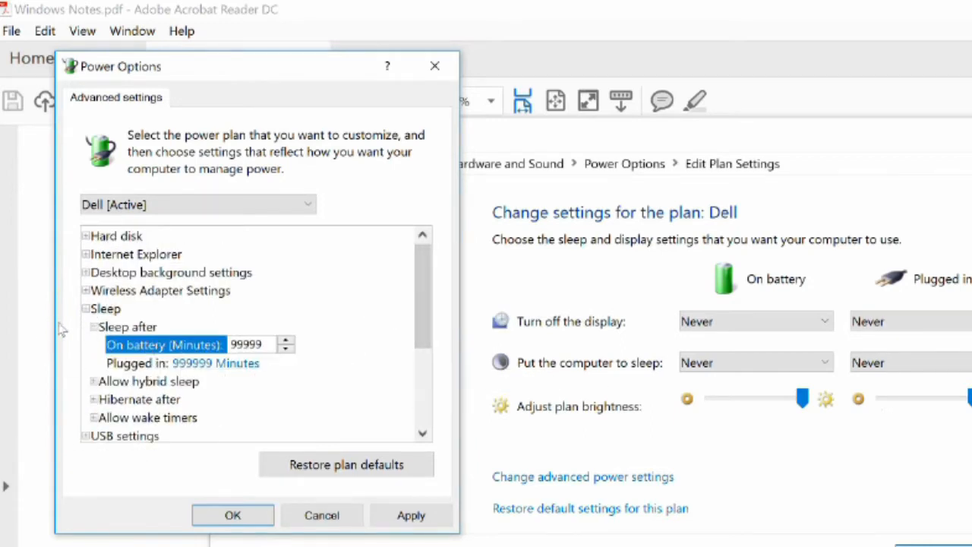
left_click(94, 326)
left_click(94, 344)
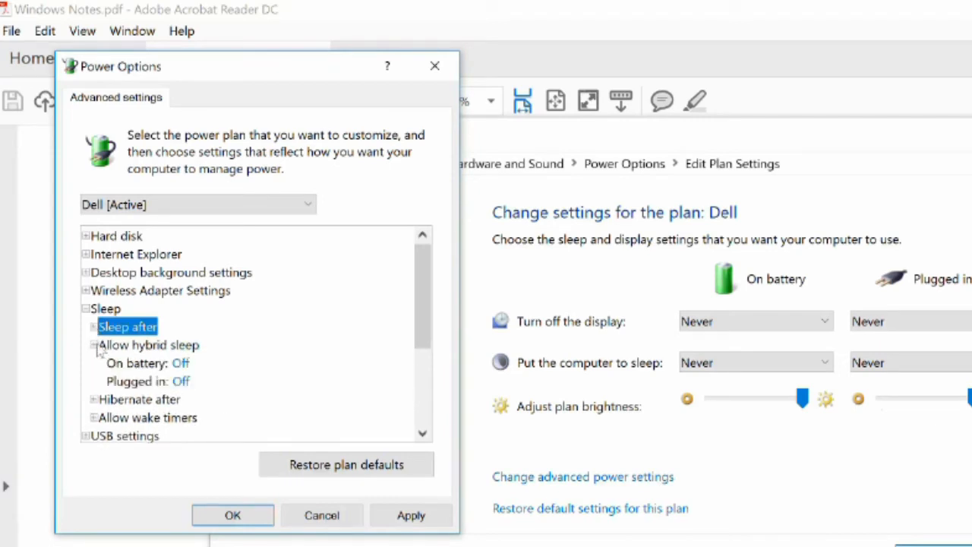
left_click(94, 345)
left_click(94, 399)
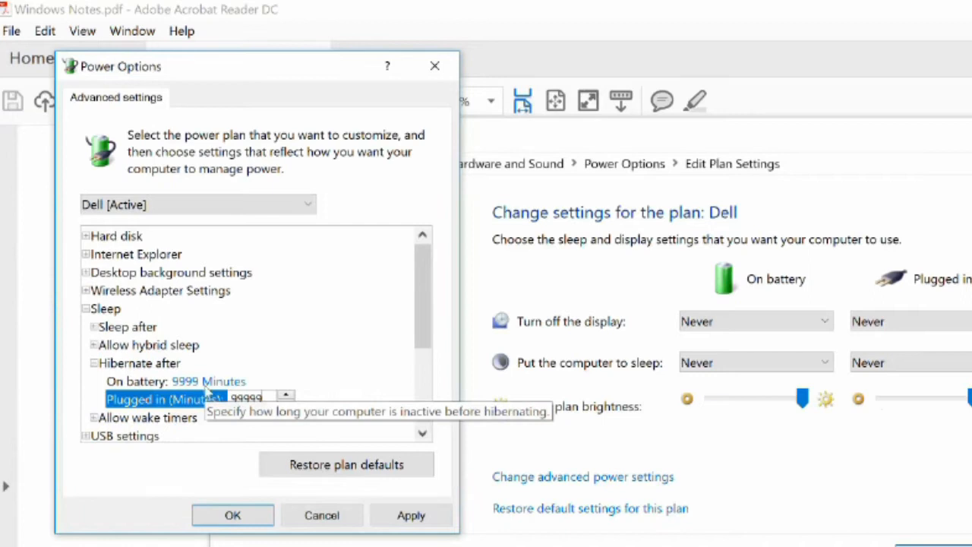
scroll(251, 342, "down", 3)
Set USB selective suspend to Disabled both on battery and plugged in.
left_click(85, 308)
left_click(152, 327)
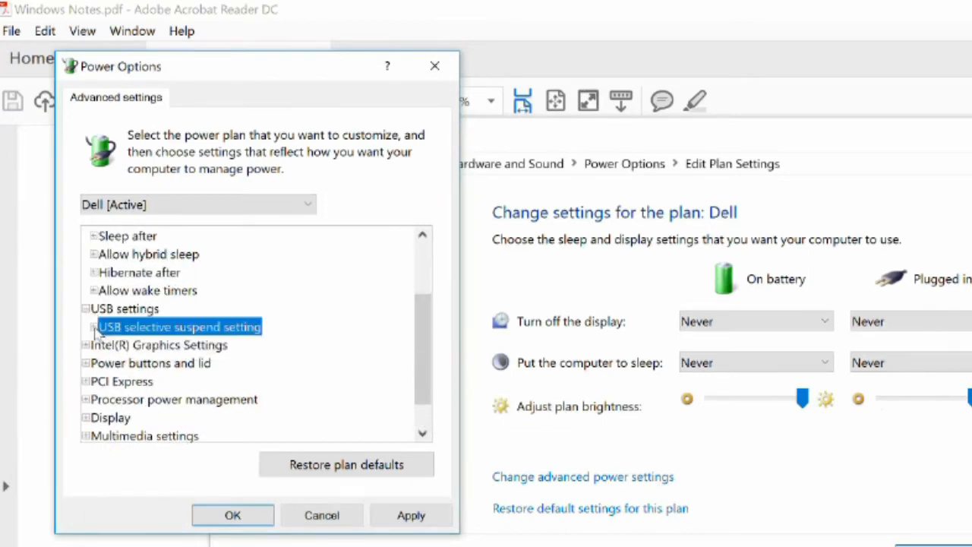
left_click(94, 327)
left_click(193, 345)
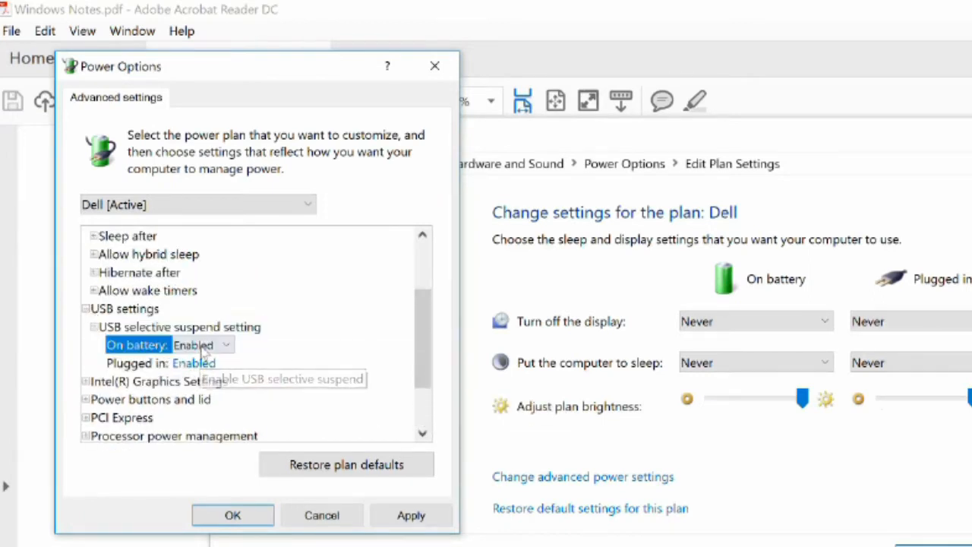
left_click(193, 363)
left_click(85, 308)
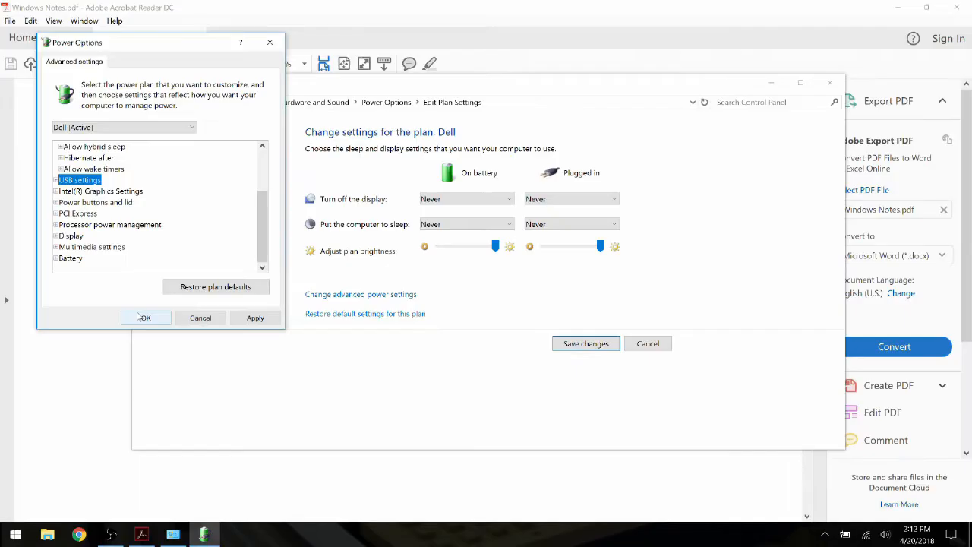
Confirm the advanced settings, save the Dell plan changes and close Control Panel.
left_click(143, 317)
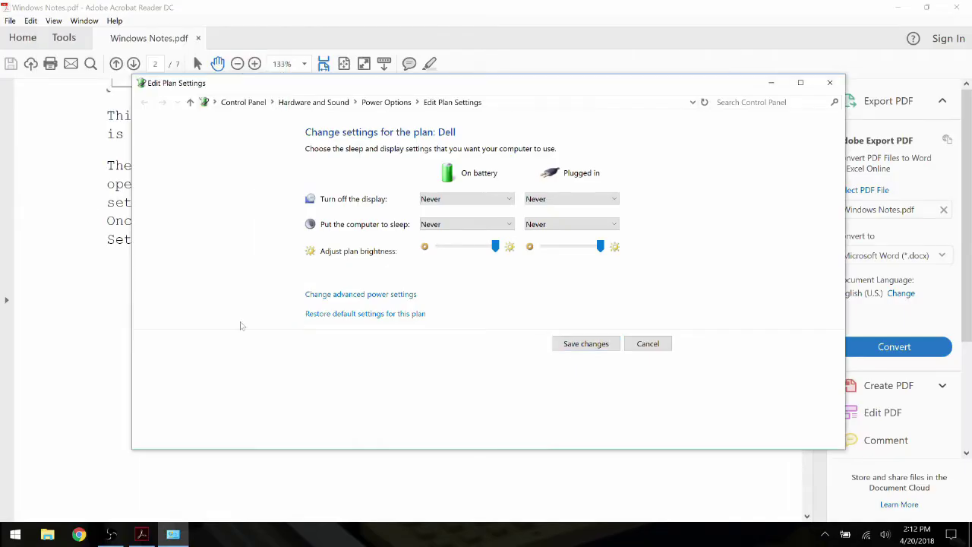
left_click(585, 343)
left_click(829, 82)
scroll(410, 304, "down", 10)
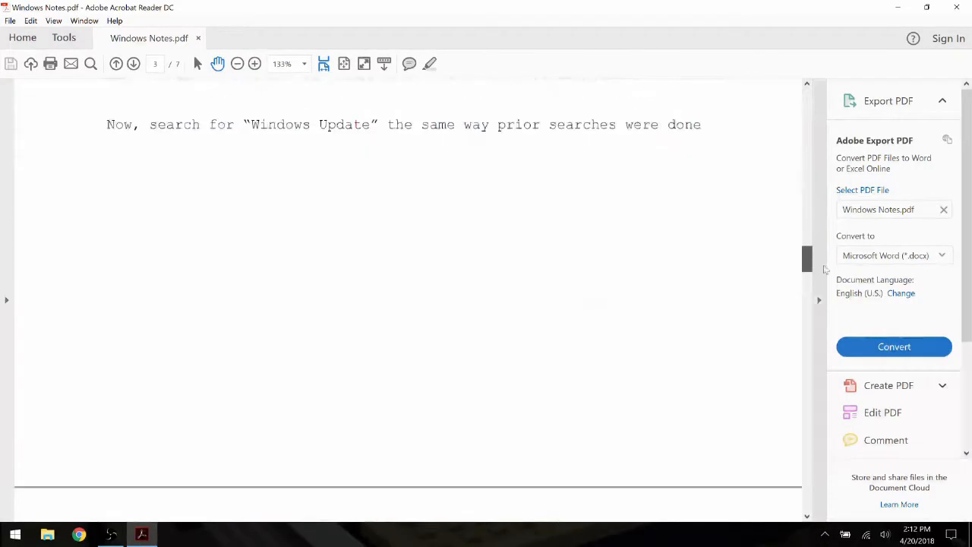
scroll(823, 268, "up", 2)
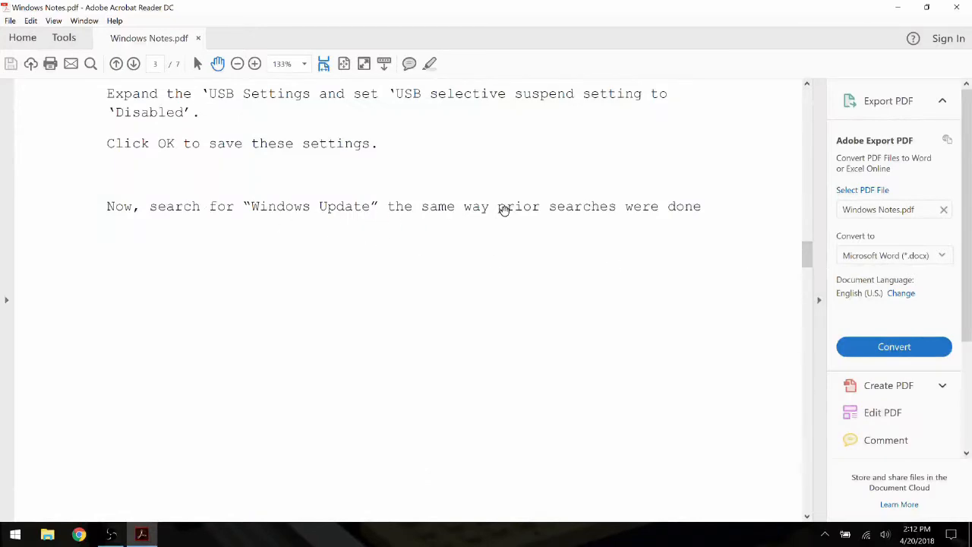
Search 'windows update' and open the Windows Update settings page.
left_click(16, 534)
type("windows u")
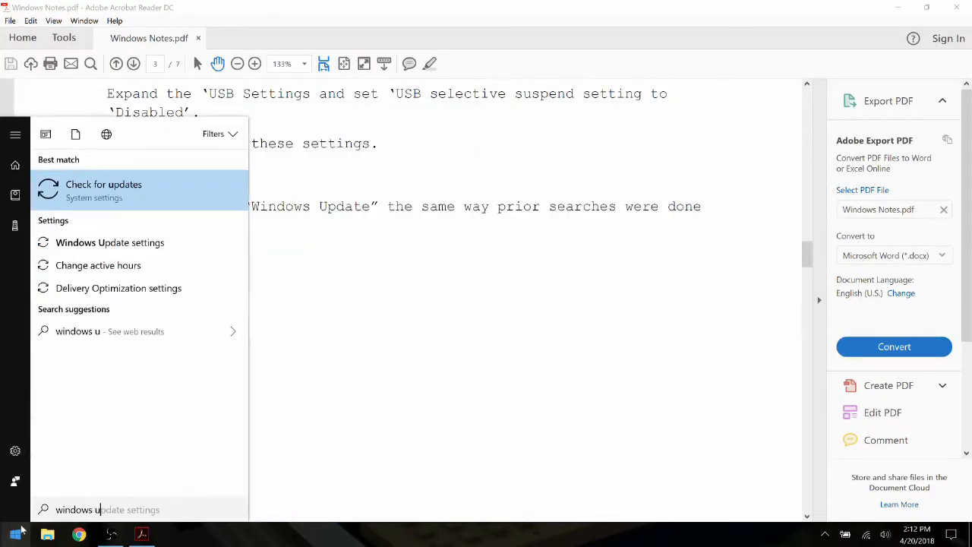
type("pdate")
left_click(110, 243)
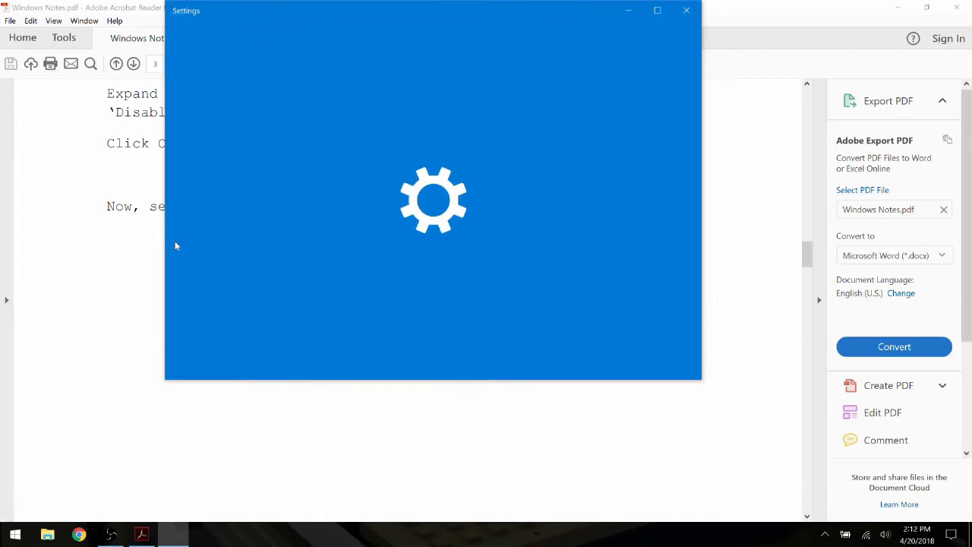
left_click_drag(445, 13, 453, 54)
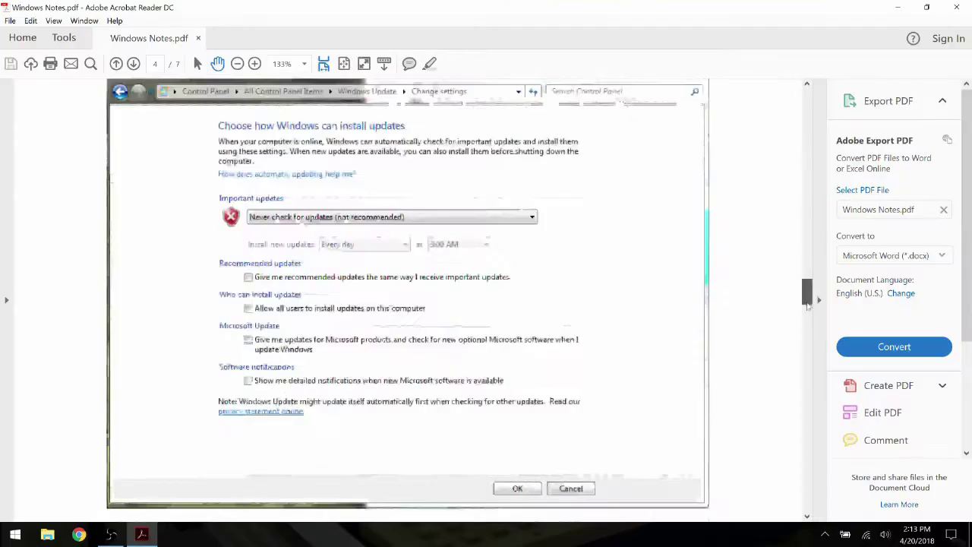
scroll(339, 303, "down", 3)
scroll(338, 303, "down", 2)
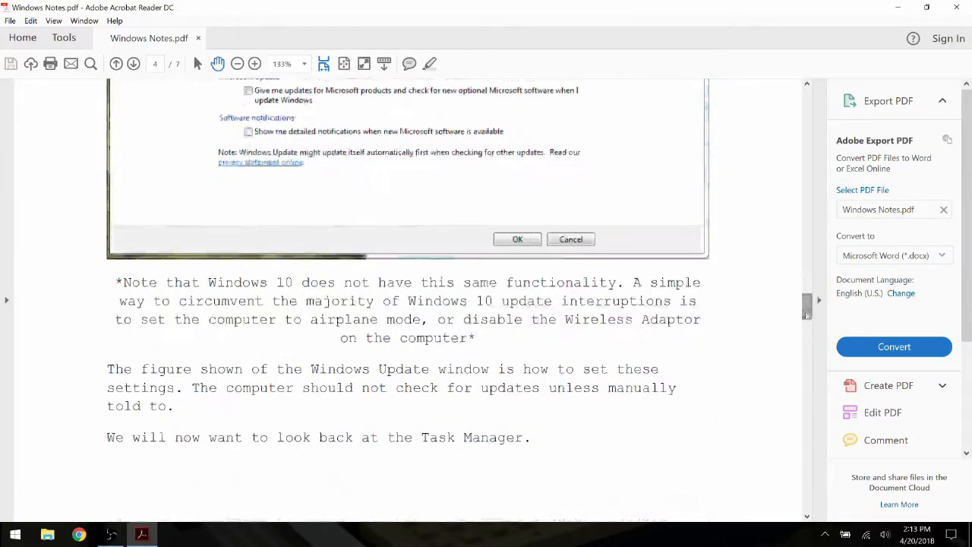
View the taskbar wireless network list with its Airplane mode tile, then dismiss it.
left_click(868, 536)
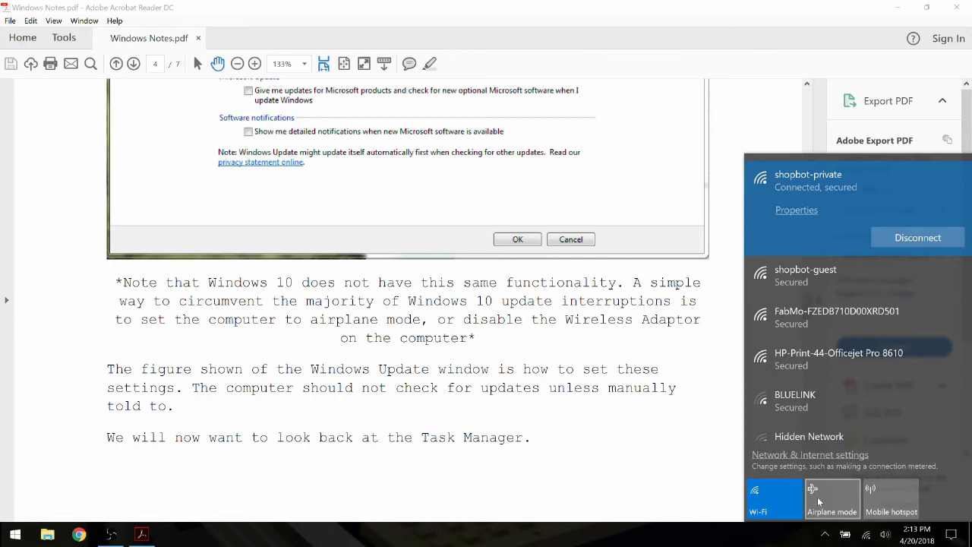
left_click(603, 464)
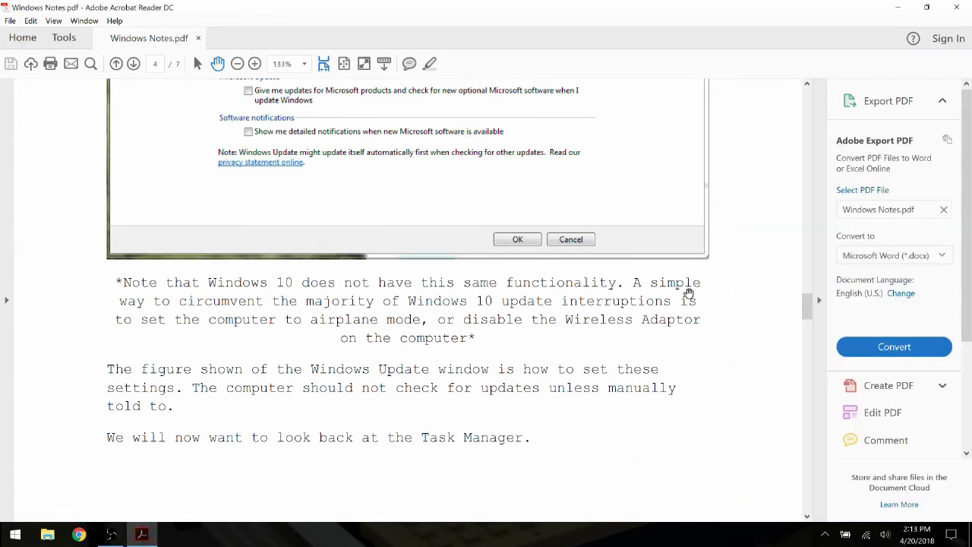
Pan through the Task Manager and Programs and Features notes to the document's end.
left_click_drag(585, 467, 551, 92)
left_click_drag(583, 377, 589, 160)
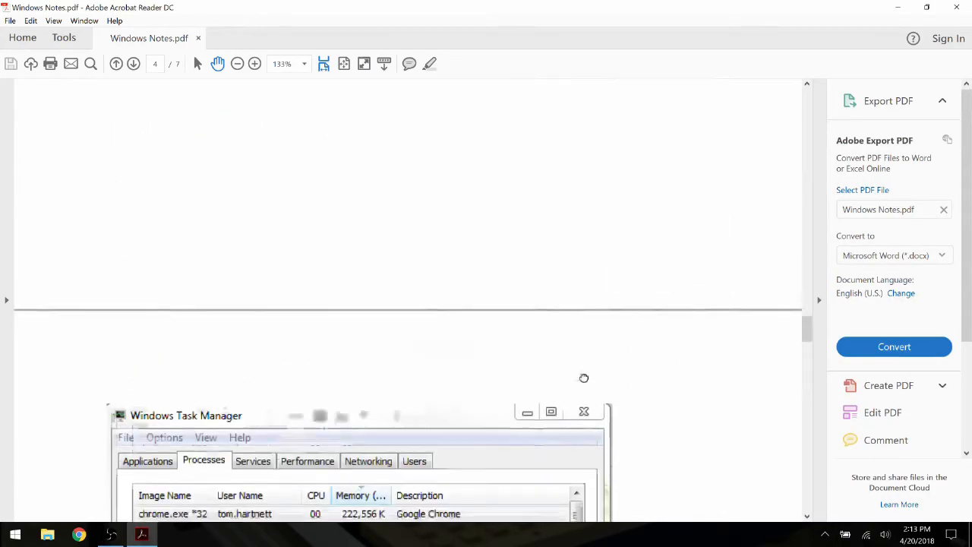
left_click_drag(590, 425, 589, 228)
left_click_drag(577, 471, 569, 228)
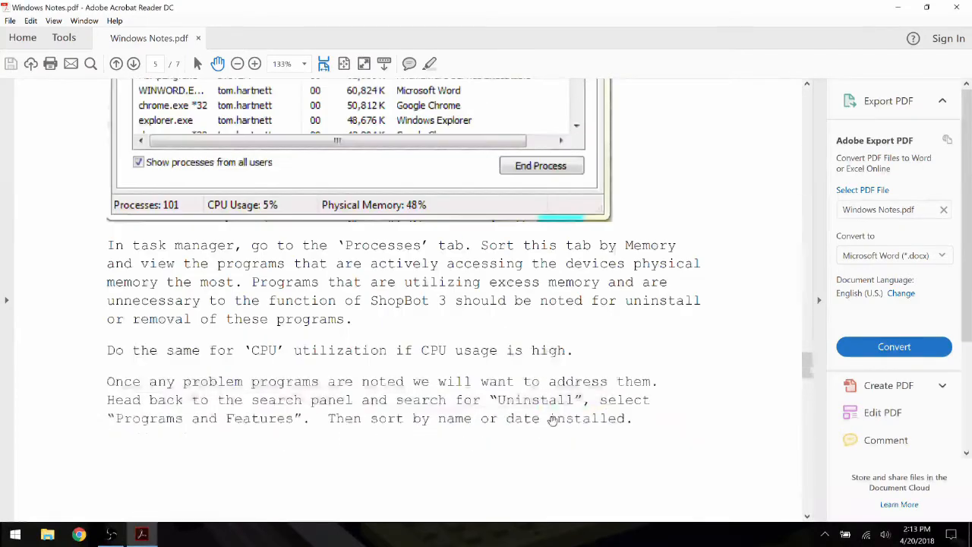
left_click_drag(570, 411, 601, 312)
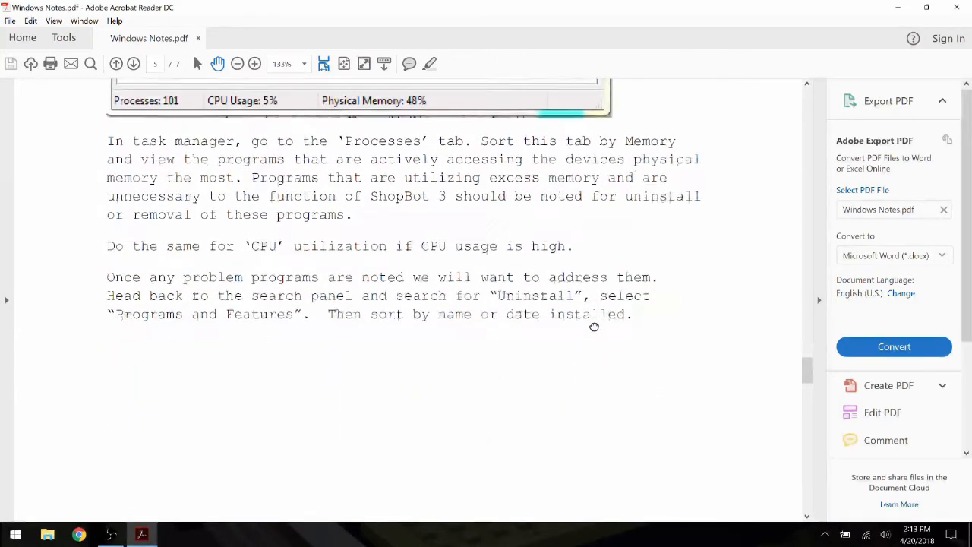
mouse_move(600, 456)
left_mouse_down()
mouse_move(601, 121)
mouse_move(579, 251)
mouse_move(589, 394)
left_mouse_up()
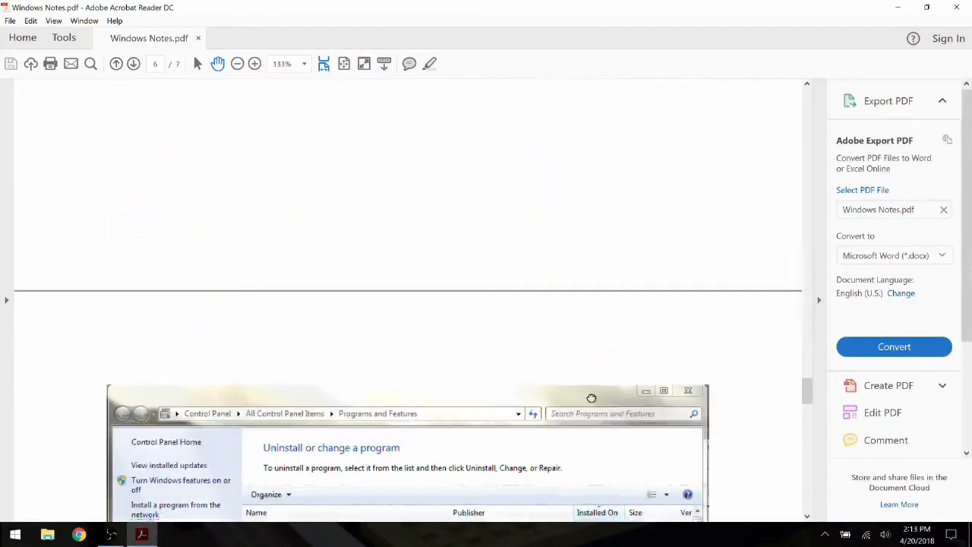
mouse_move(589, 470)
left_mouse_down()
mouse_move(566, 430)
mouse_move(567, 228)
left_mouse_up()
mouse_move(570, 425)
left_mouse_down()
mouse_move(577, 288)
mouse_move(593, 303)
left_mouse_up()
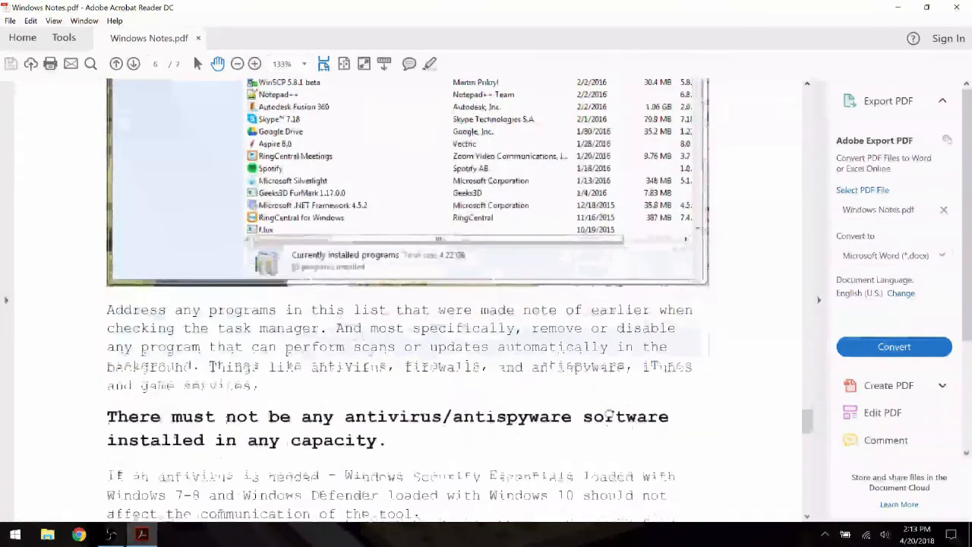
left_click_drag(599, 425, 611, 270)
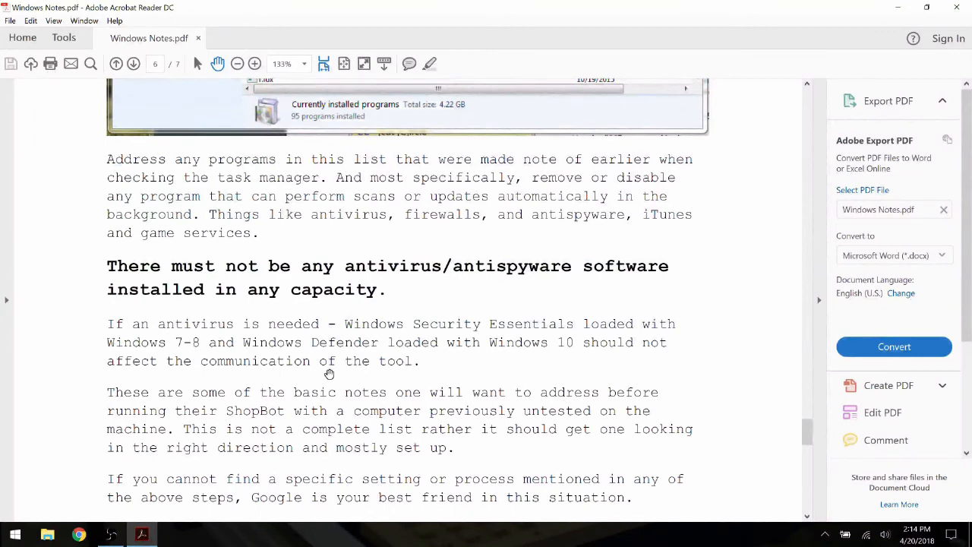
scroll(385, 447, "down", 5)
scroll(456, 304, "down", 5)
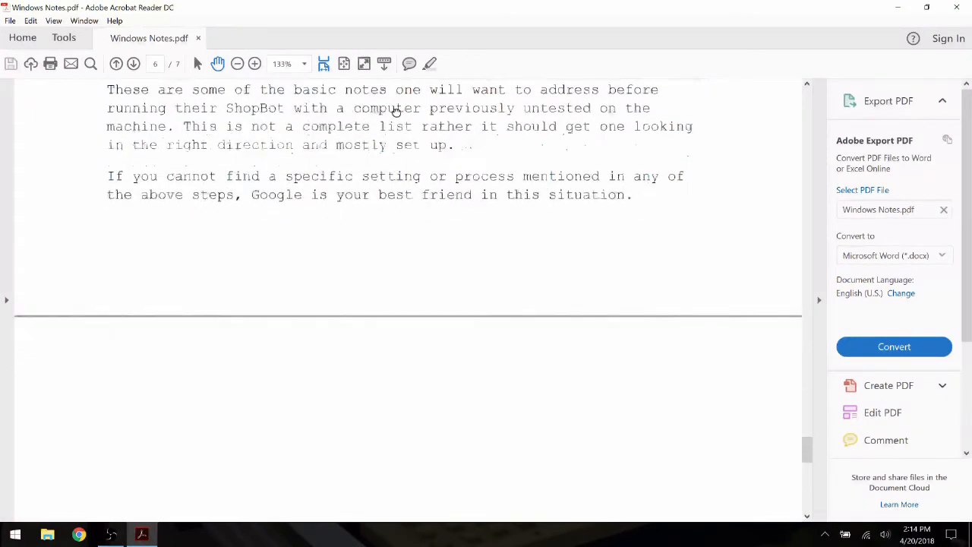